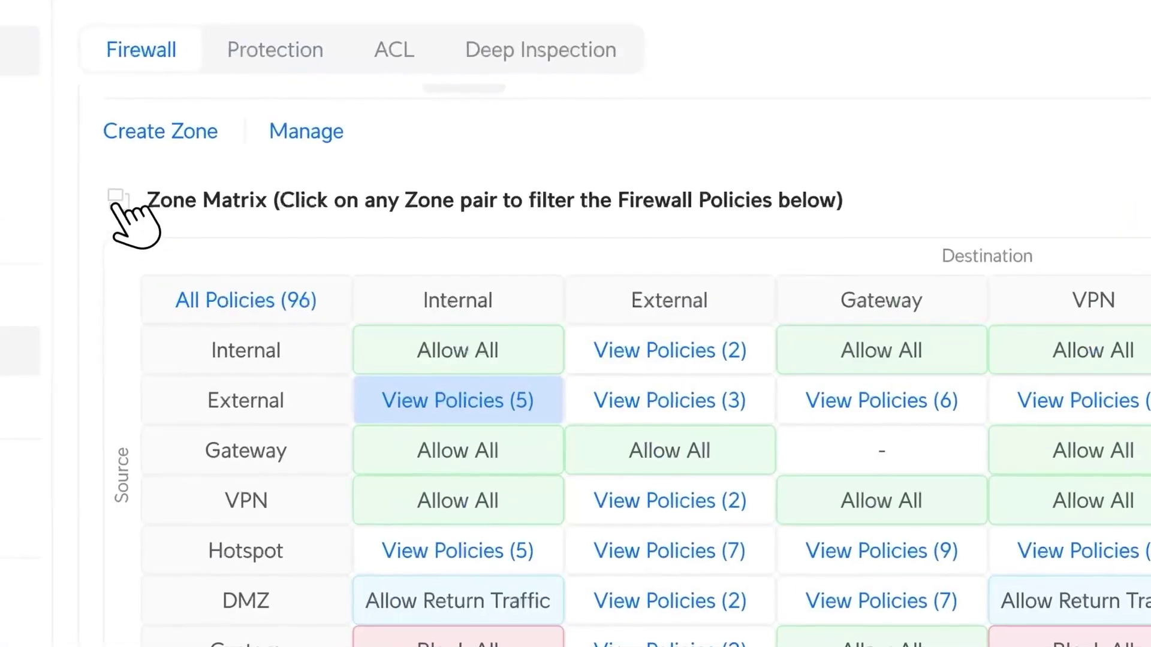
# Step: Pop the zone firewall matrix out into its own enlarged view
pyautogui.click(115, 196)
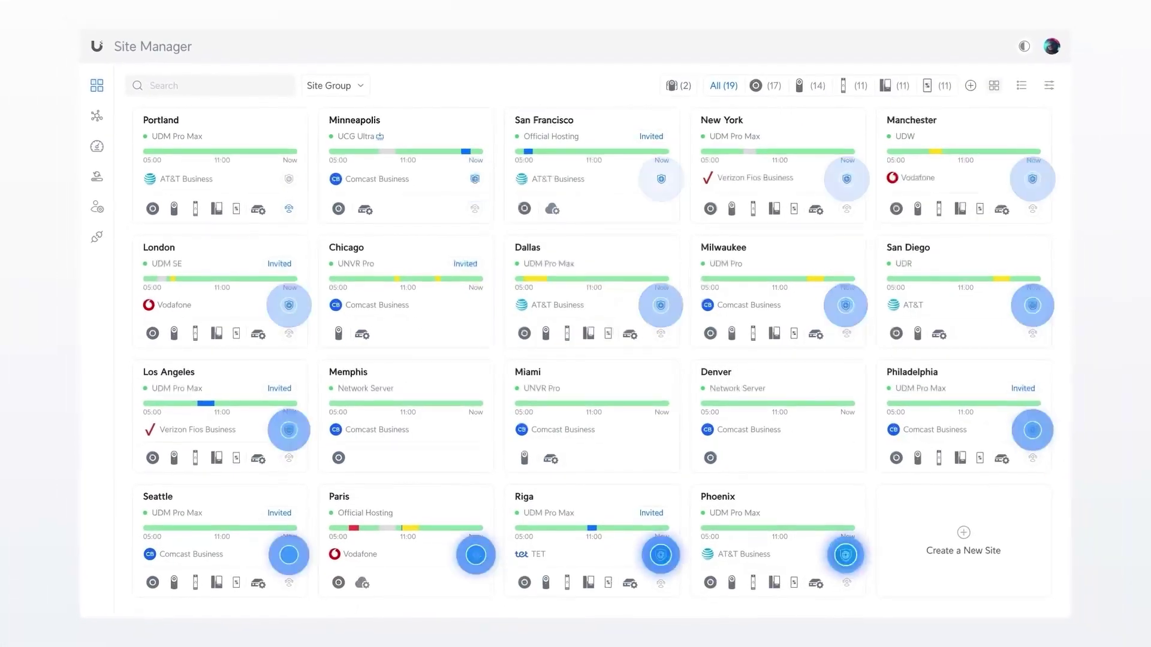
# Step: Start CyberSecure by Proofpoint activation for the Portland site via its shield icon
pyautogui.click(291, 211)
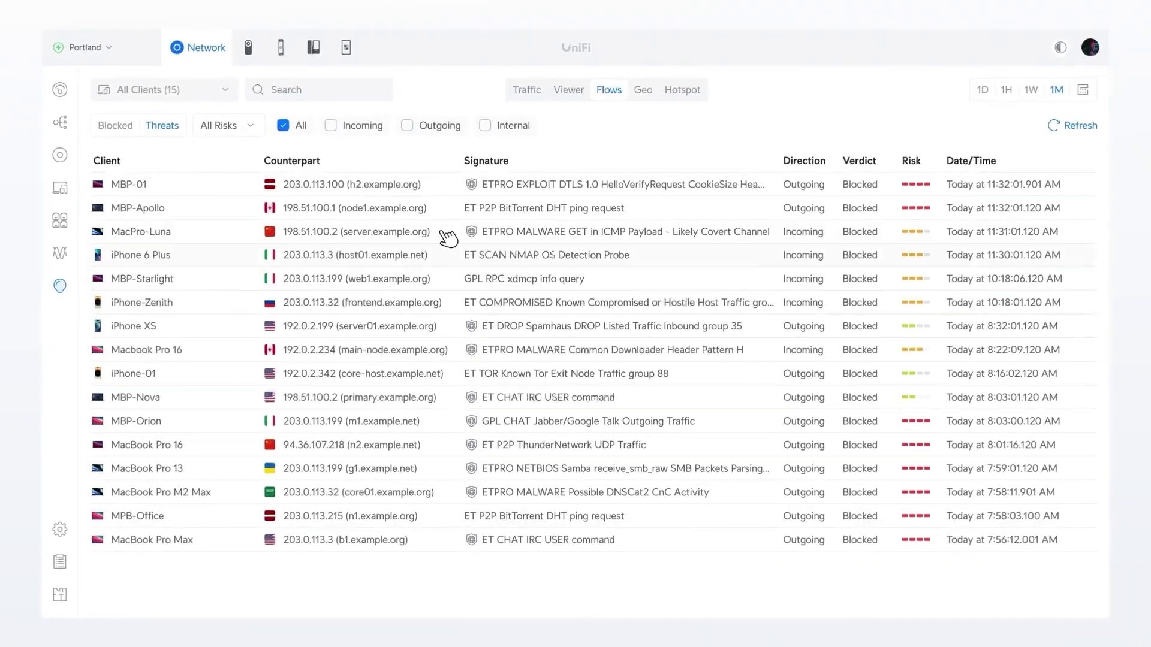
# Step: Open the details panel for the MBP-01 threat in the Threats flow list
pyautogui.click(425, 191)
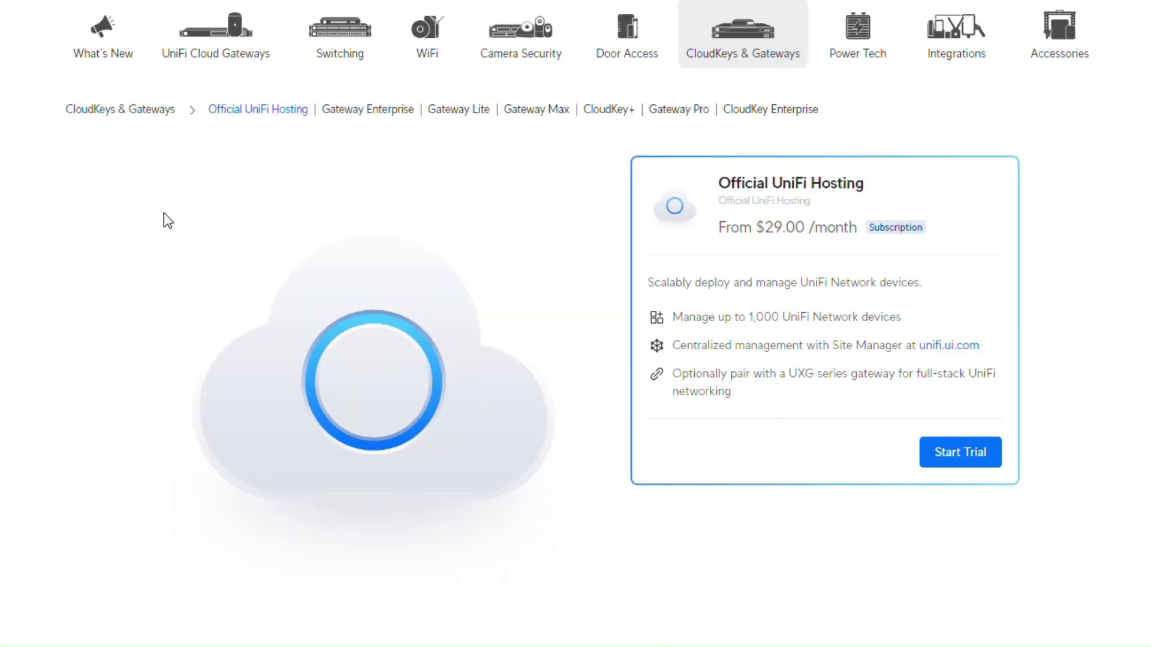
# Step: Go back from Official UniFi Hosting to the CloudKeys & Gateways store listing
pyautogui.click(114, 112)
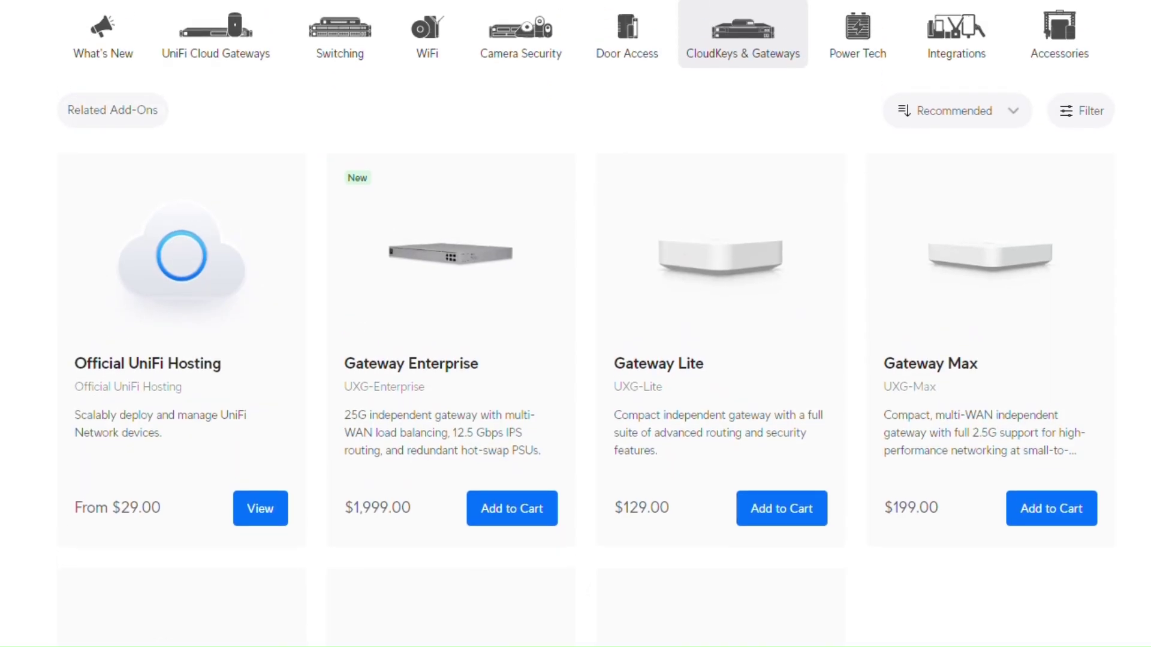
pyautogui.scroll(-5, 575, 360)
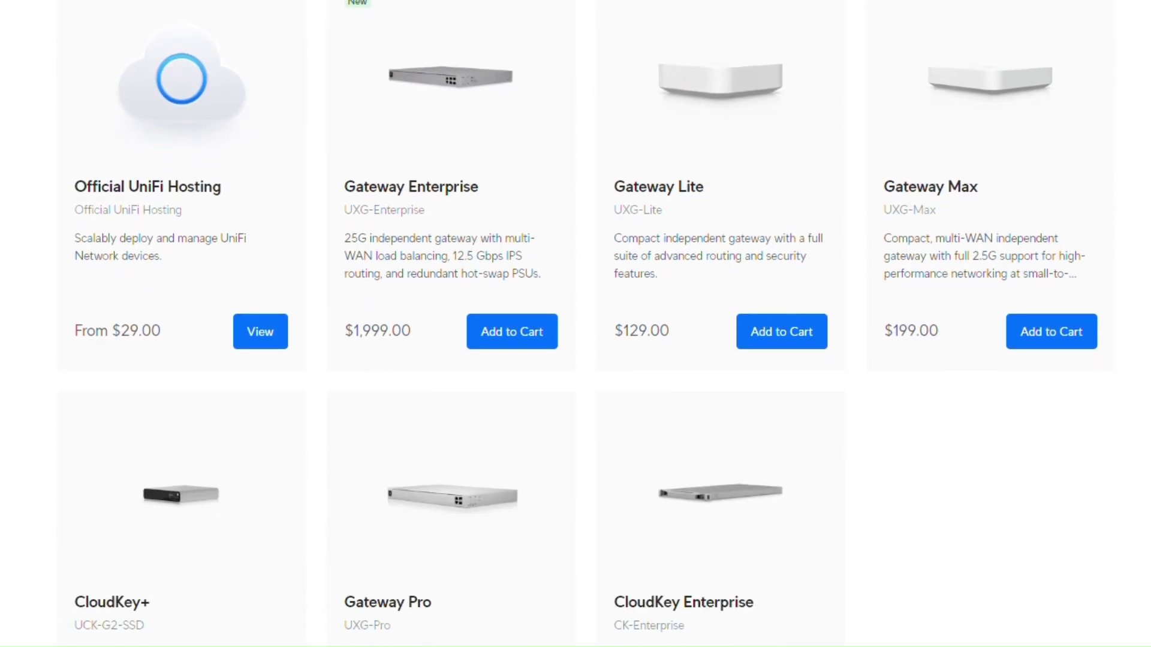